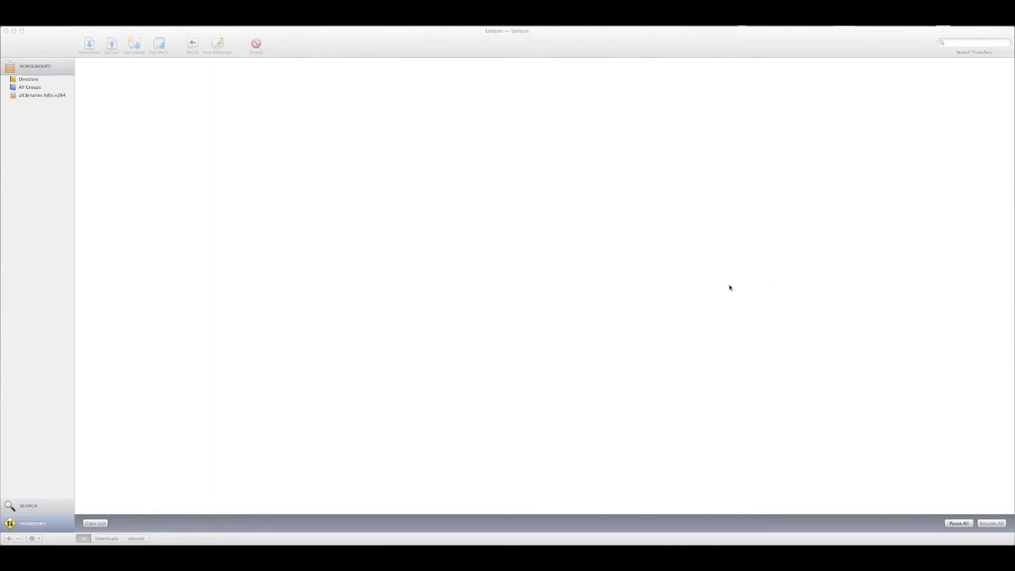
Browse the TV newsgroups in the Directory, and view the posts of the alt.binaries.hdtv.x264 group
{"action": "left_click", "coordinate": [514, 47]}
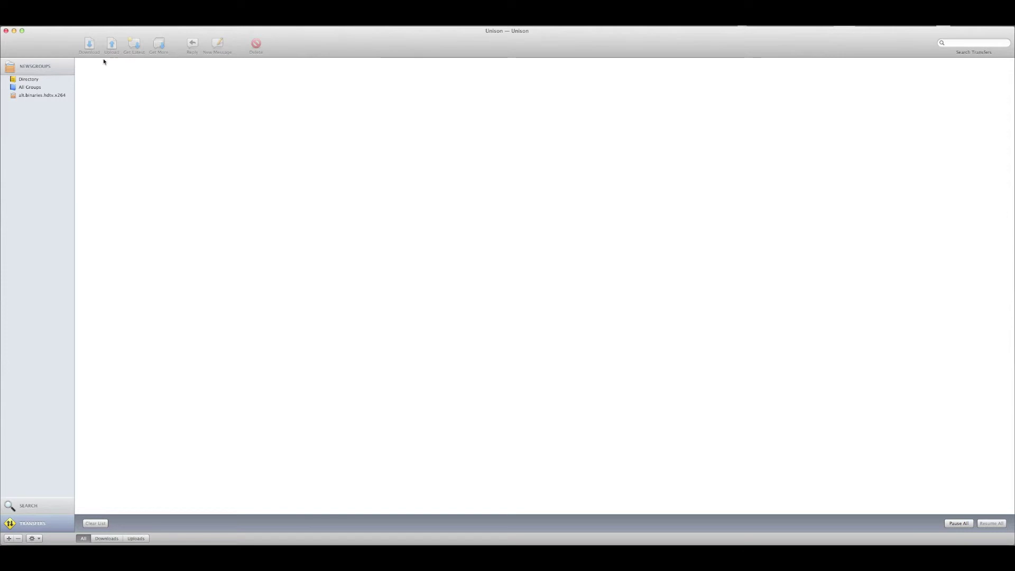
{"action": "left_click", "coordinate": [39, 67]}
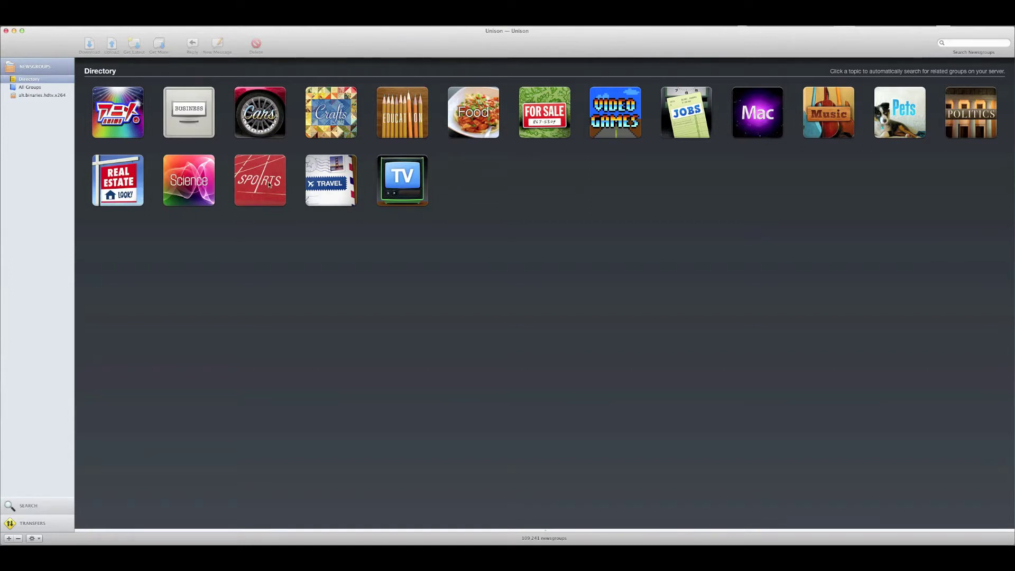
{"action": "left_click", "coordinate": [407, 190]}
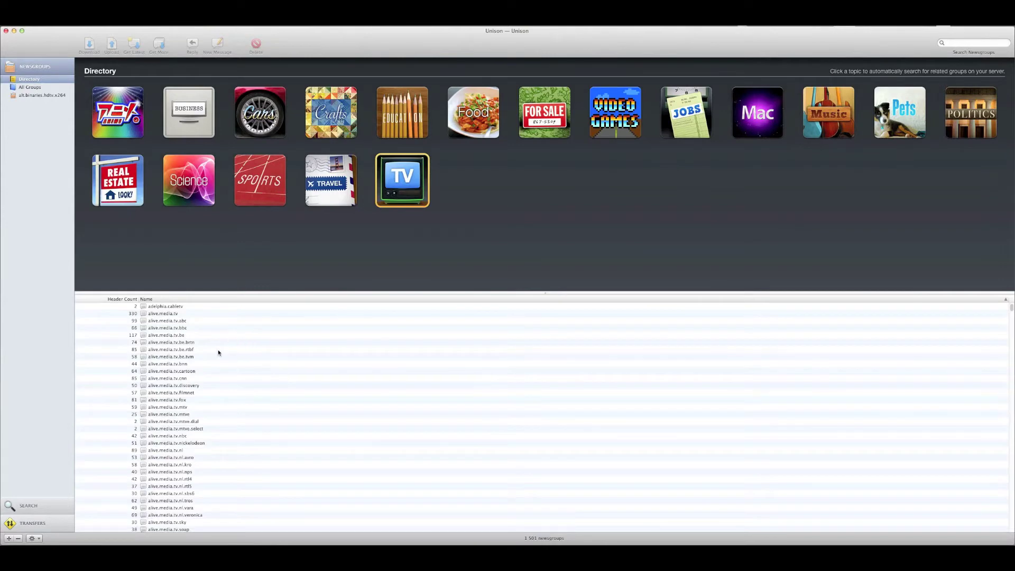
{"action": "scroll", "coordinate": [219, 353], "scroll_direction": "down", "scroll_amount": 15}
{"action": "scroll", "coordinate": [185, 391], "scroll_direction": "up", "scroll_amount": 15}
{"action": "scroll", "coordinate": [181, 369], "scroll_direction": "down", "scroll_amount": 10}
{"action": "scroll", "coordinate": [182, 385], "scroll_direction": "down", "scroll_amount": 5}
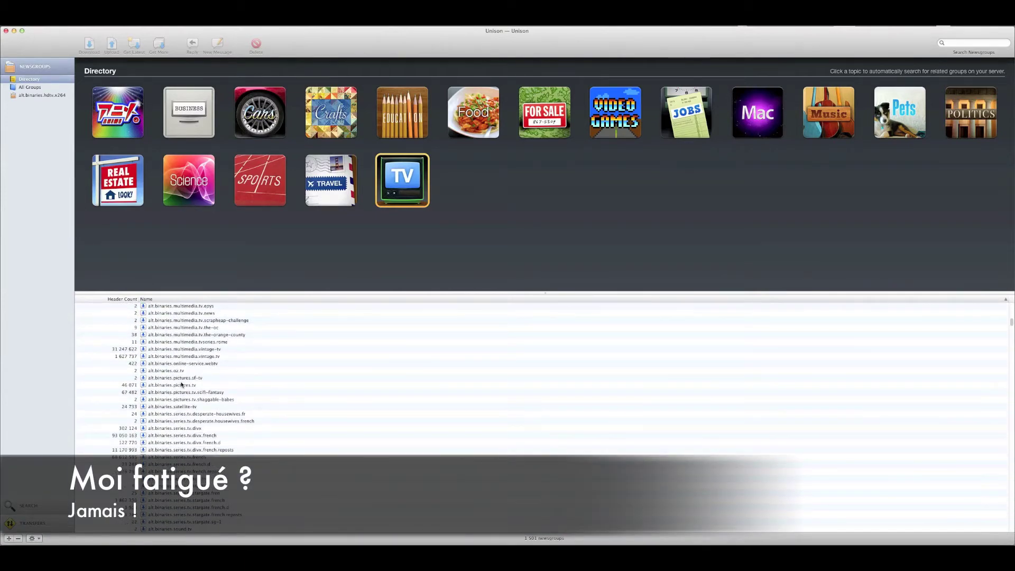
{"action": "scroll", "coordinate": [181, 385], "scroll_direction": "down", "scroll_amount": 1}
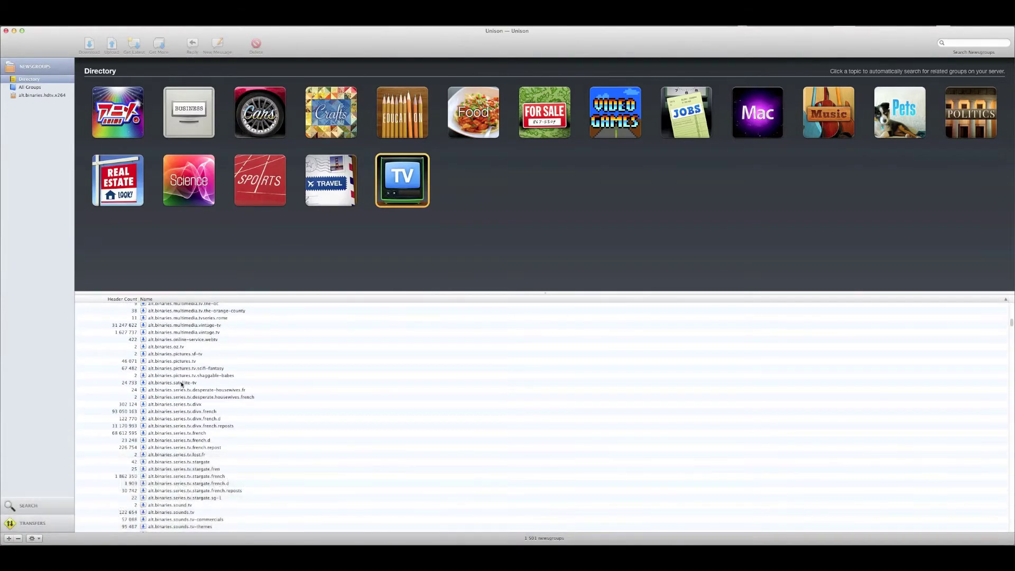
{"action": "scroll", "coordinate": [181, 384], "scroll_direction": "down", "scroll_amount": 15}
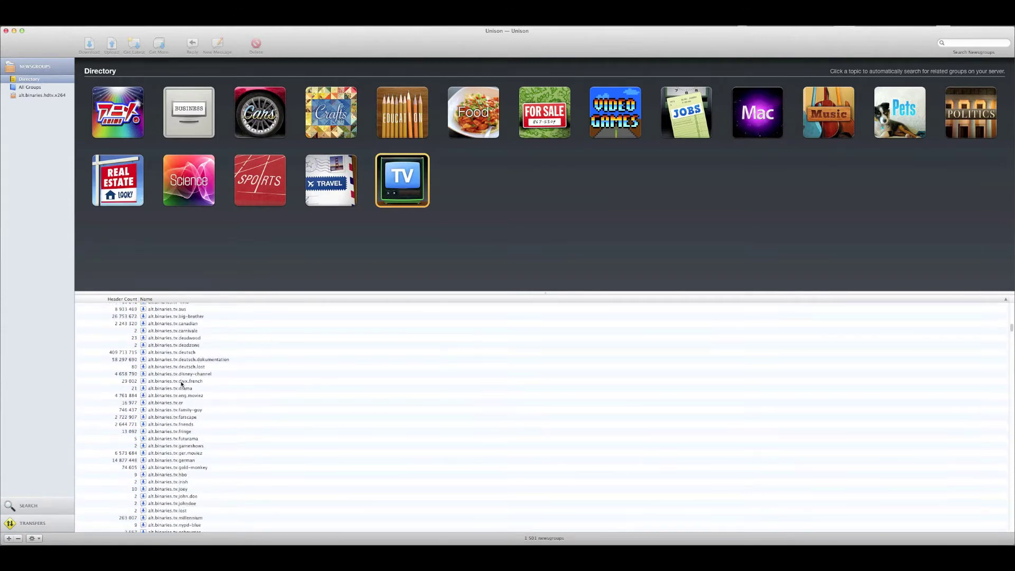
{"action": "scroll", "coordinate": [181, 384], "scroll_direction": "up", "scroll_amount": 4}
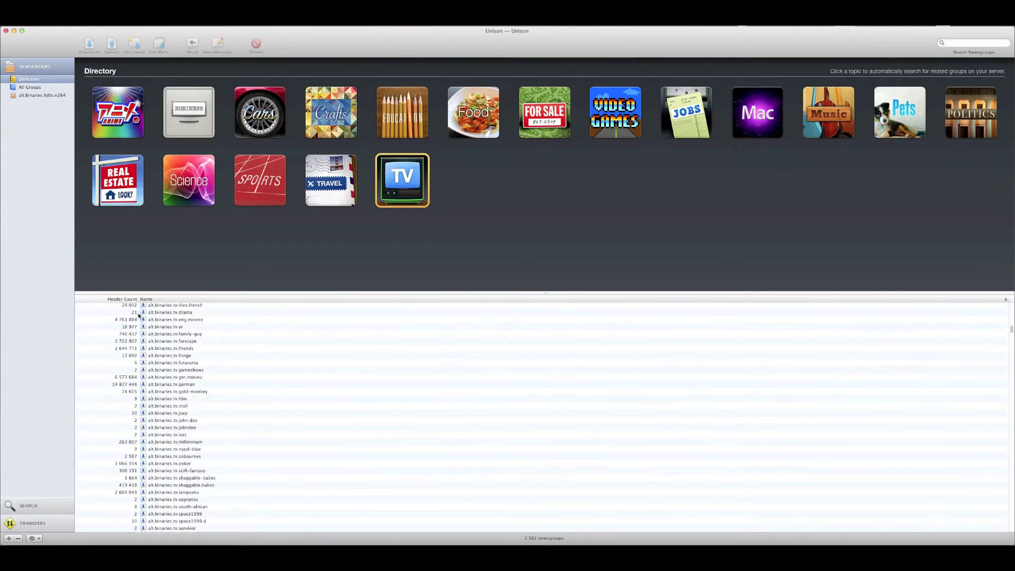
{"action": "left_click", "coordinate": [37, 96]}
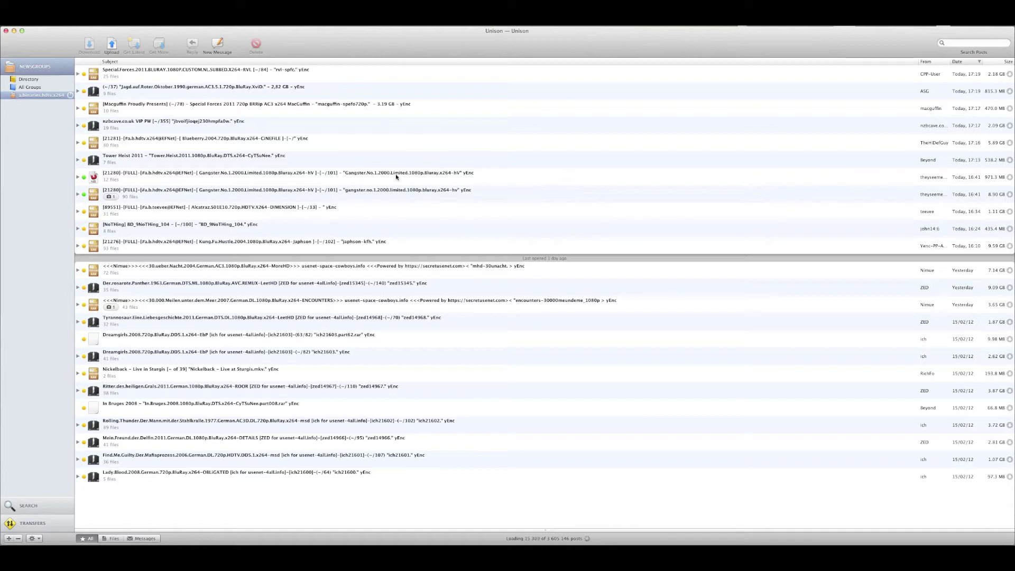
Open the search site list from the search browser and review the General, Transfers, Servers, Messages and Rules preferences
{"action": "left_click", "coordinate": [39, 505]}
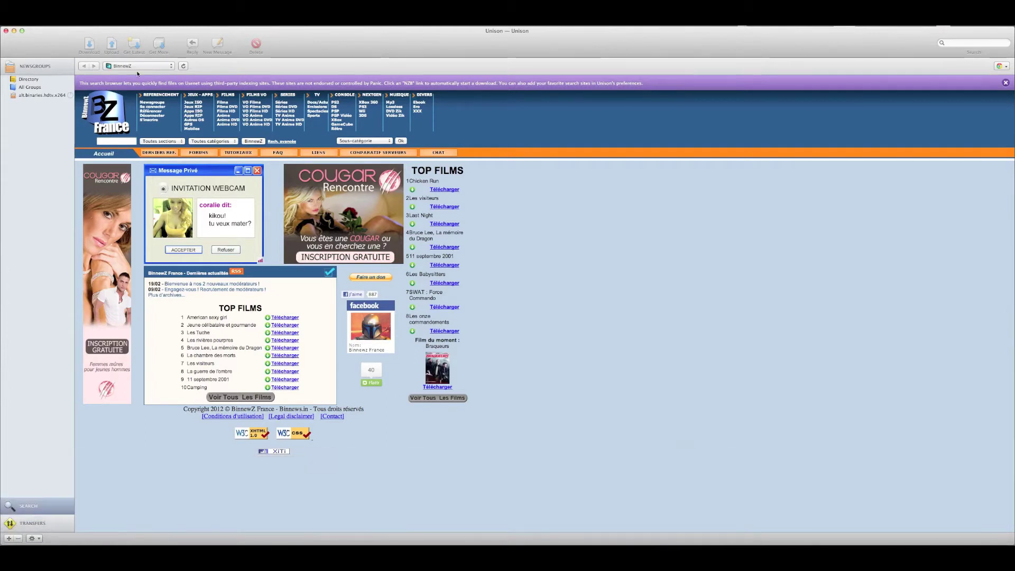
{"action": "left_click", "coordinate": [135, 66]}
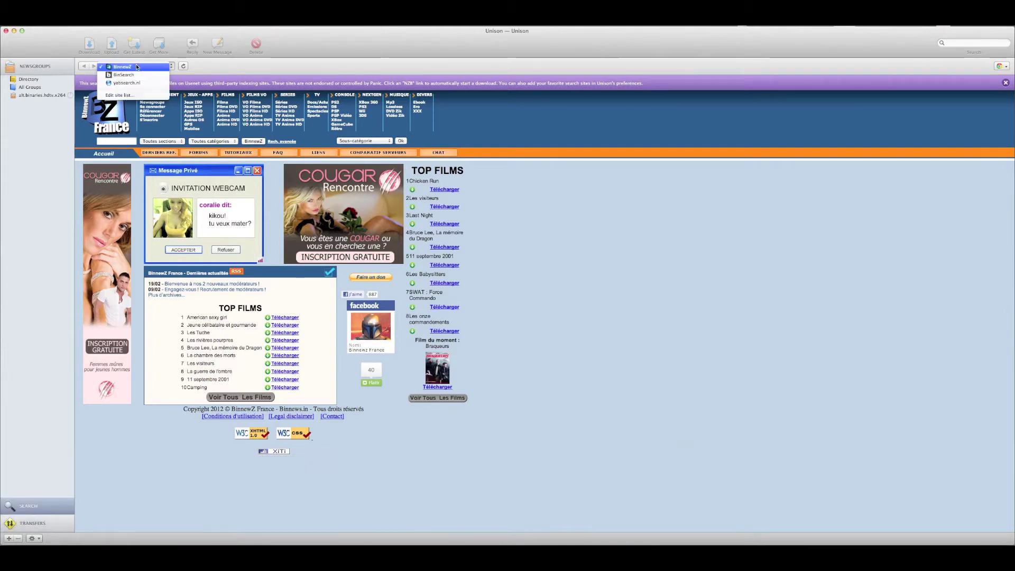
{"action": "left_click", "coordinate": [129, 95]}
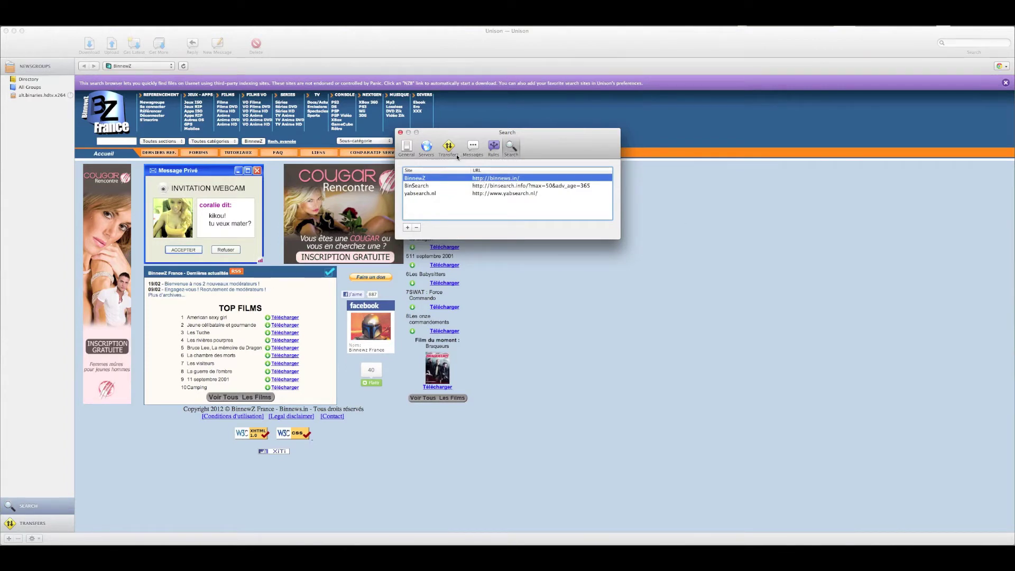
{"action": "left_click", "coordinate": [406, 148]}
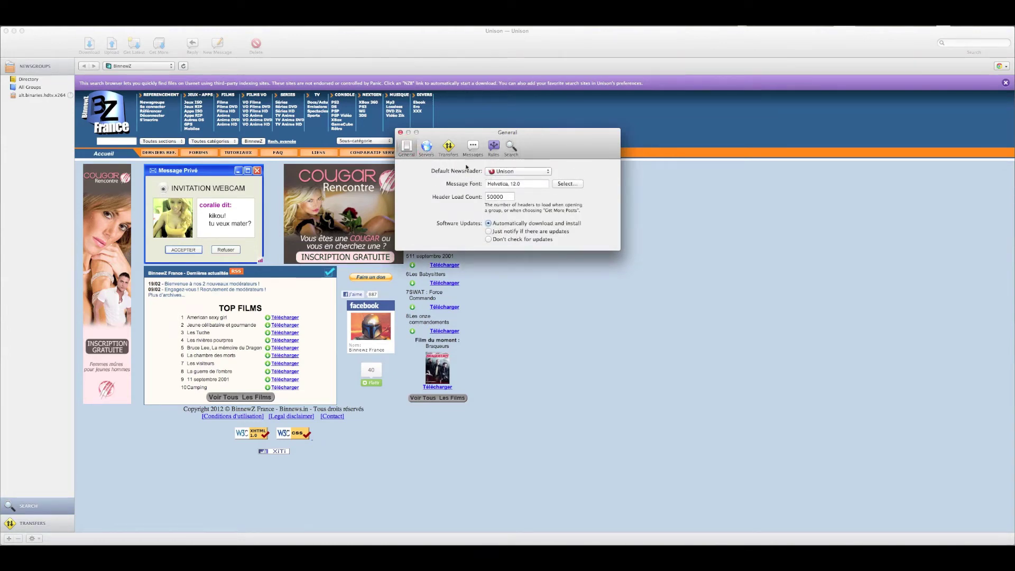
{"action": "left_click", "coordinate": [438, 150]}
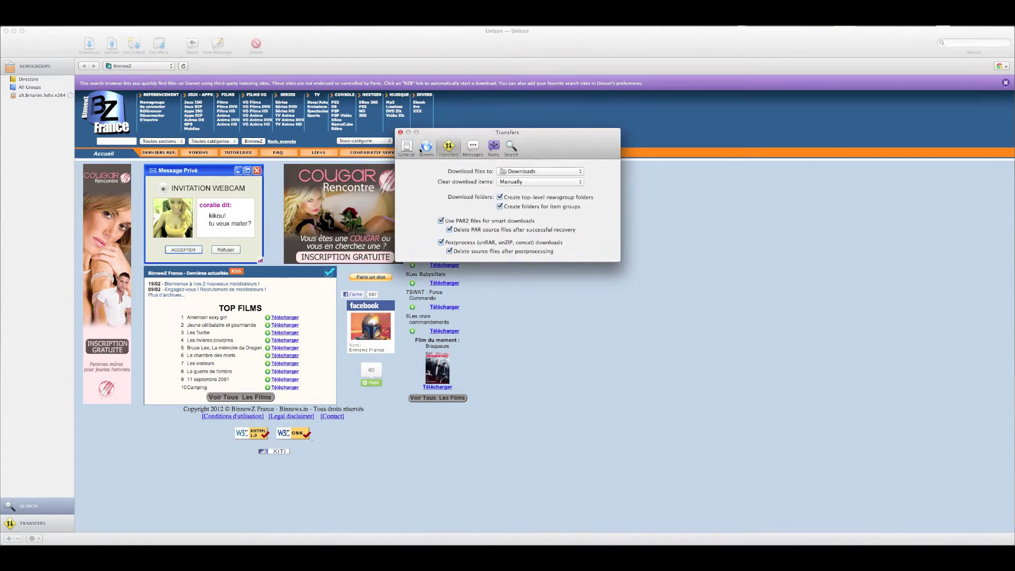
{"action": "left_click", "coordinate": [422, 148]}
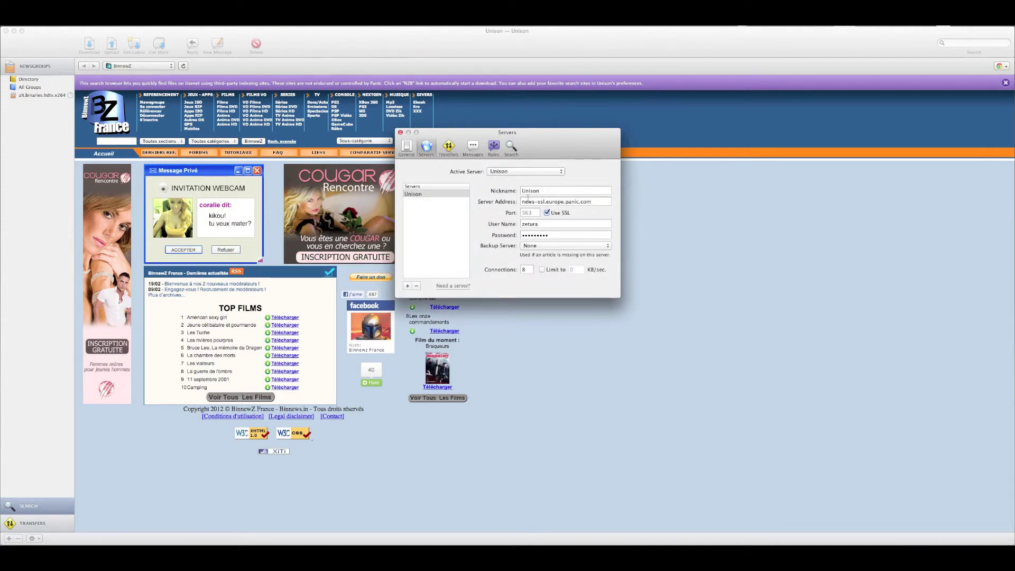
{"action": "left_click", "coordinate": [470, 148]}
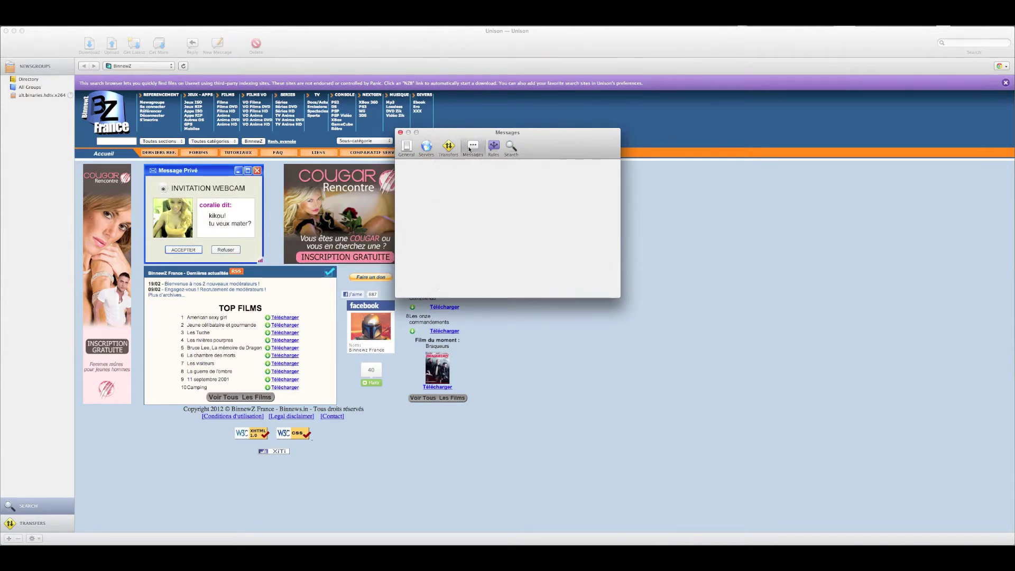
{"action": "left_click", "coordinate": [492, 147]}
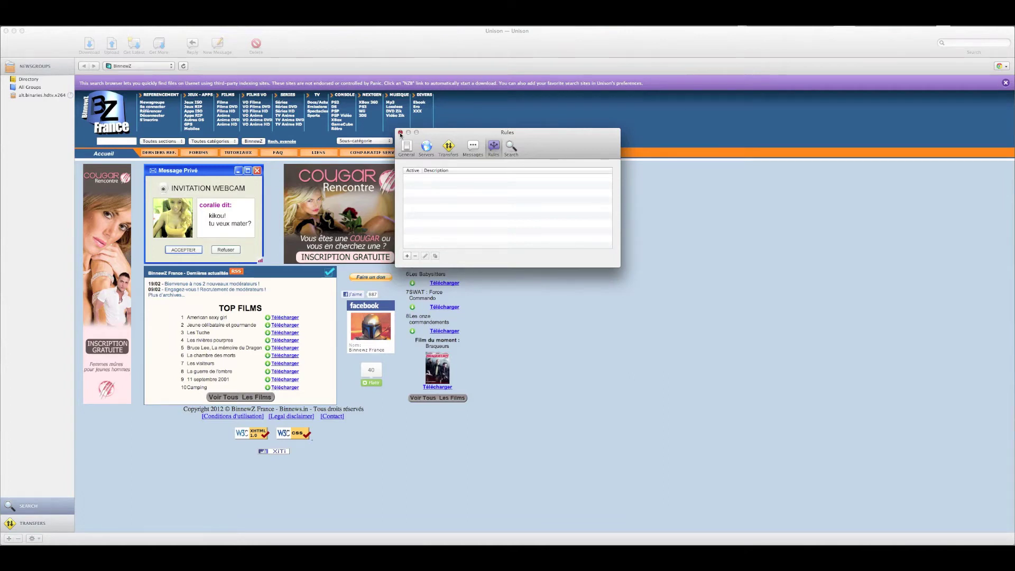
{"action": "left_click", "coordinate": [400, 133]}
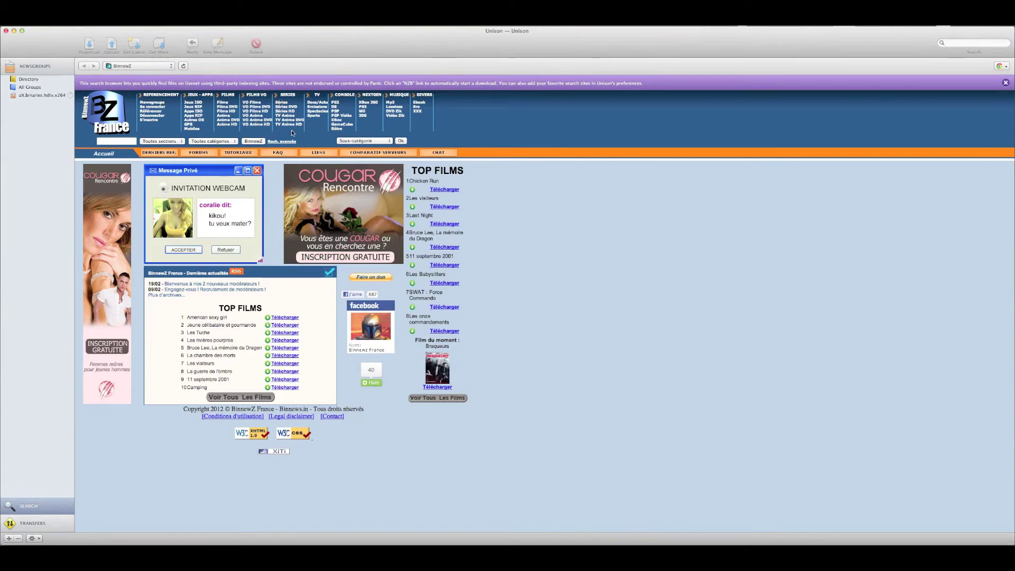
Copy the file name of The Walking Dead S02 E11 from the BinnewZ Séries listing, declining the offered software update
{"action": "left_click", "coordinate": [280, 103]}
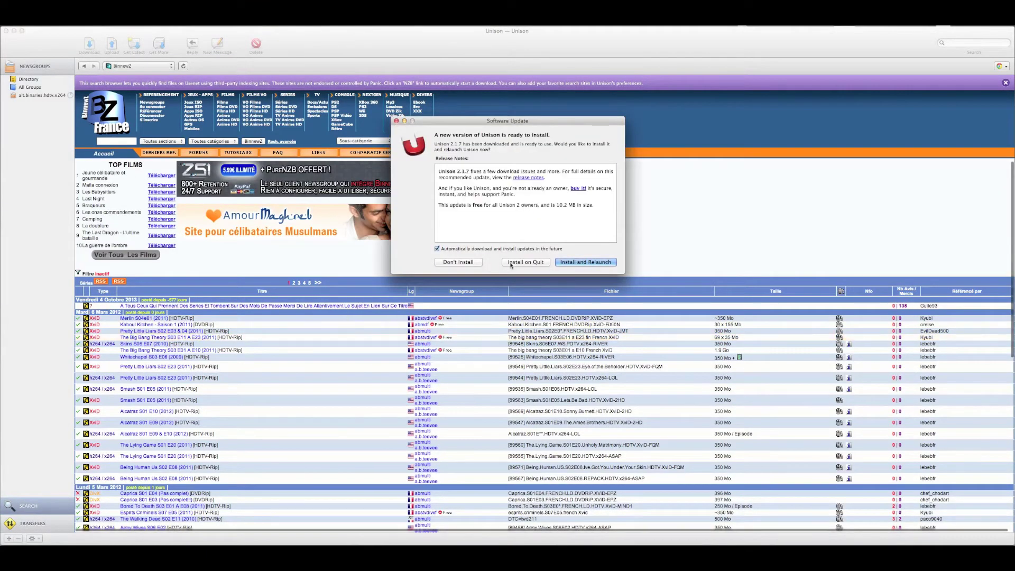
{"action": "left_click", "coordinate": [460, 263]}
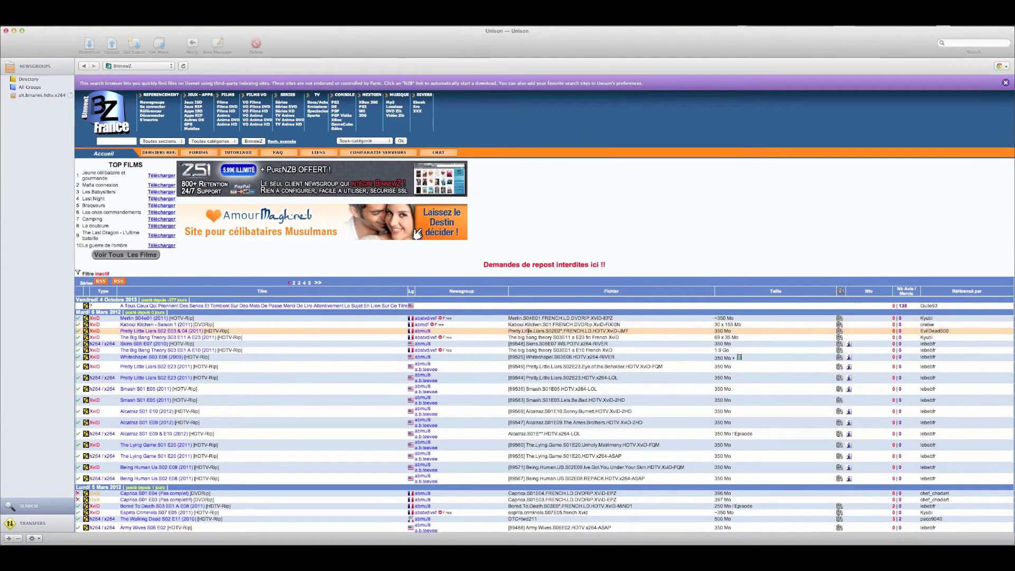
{"action": "scroll", "coordinate": [528, 335], "scroll_direction": "down", "scroll_amount": 3}
{"action": "scroll", "coordinate": [527, 336], "scroll_direction": "down", "scroll_amount": 2}
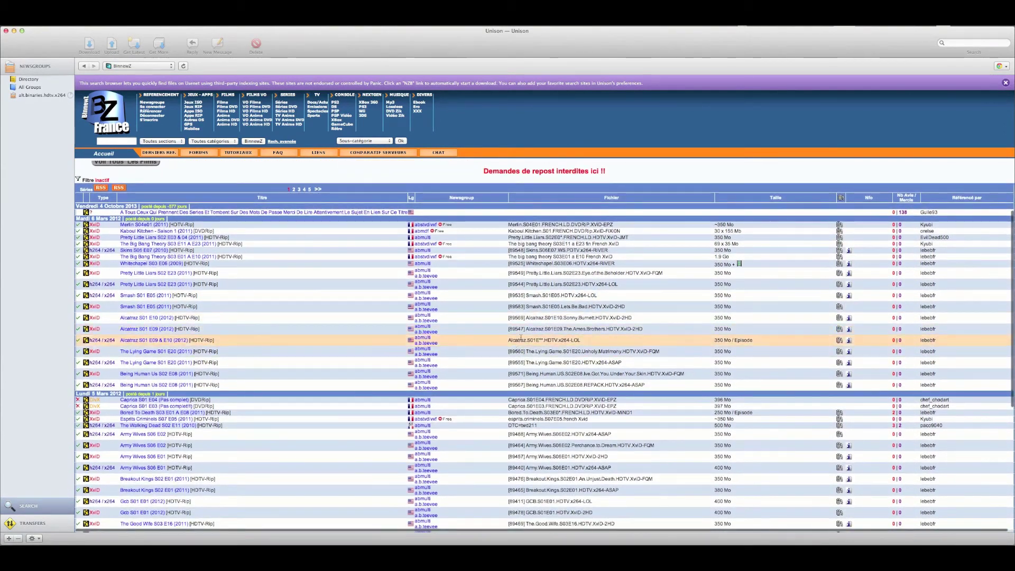
{"action": "scroll", "coordinate": [531, 381], "scroll_direction": "up", "scroll_amount": 1}
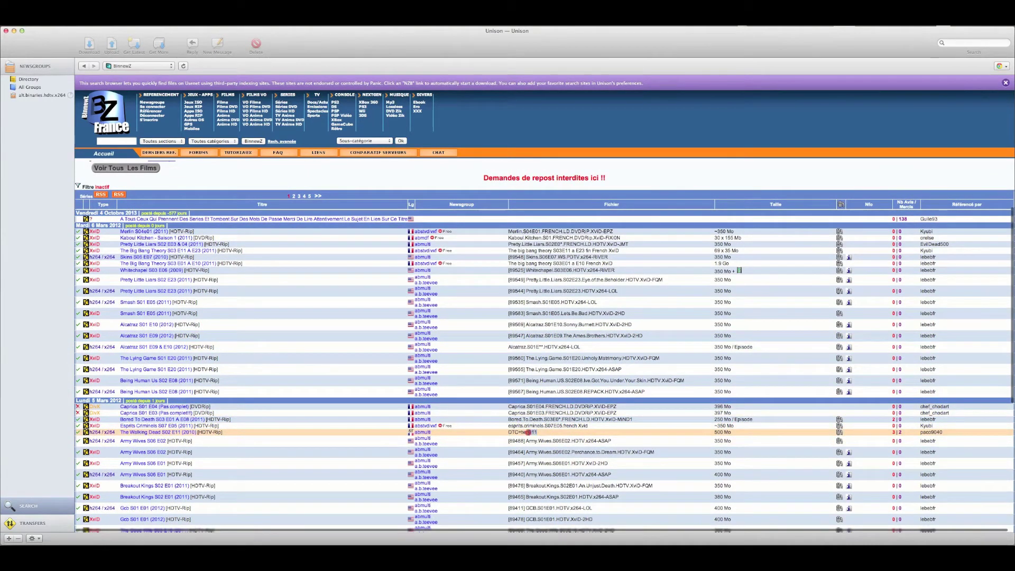
{"action": "key", "text": "super+c"}
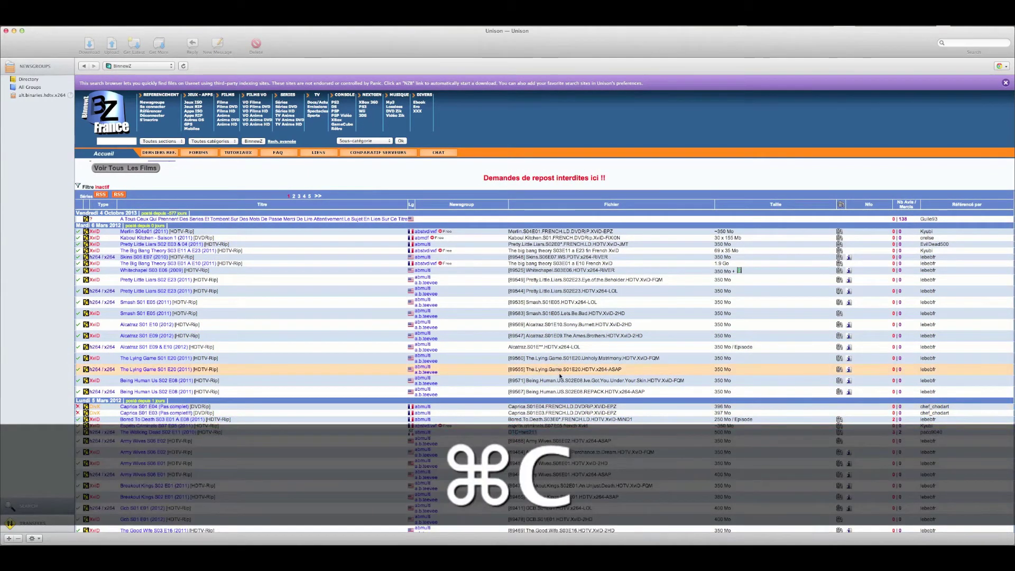
Switch the search site to BinSearch and search for the copied file name DTC=twd211
{"action": "left_click", "coordinate": [138, 66]}
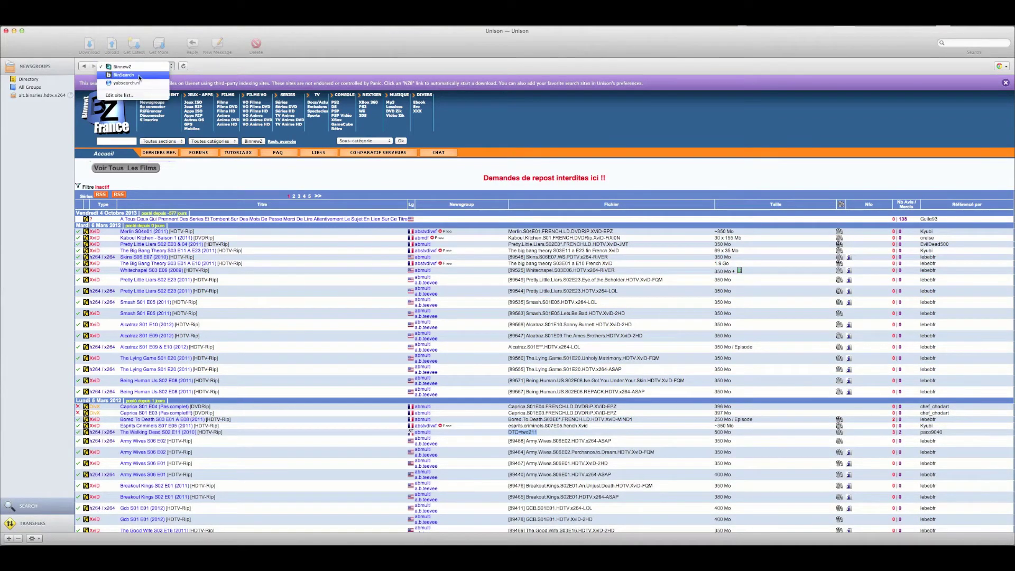
{"action": "left_click", "coordinate": [141, 75]}
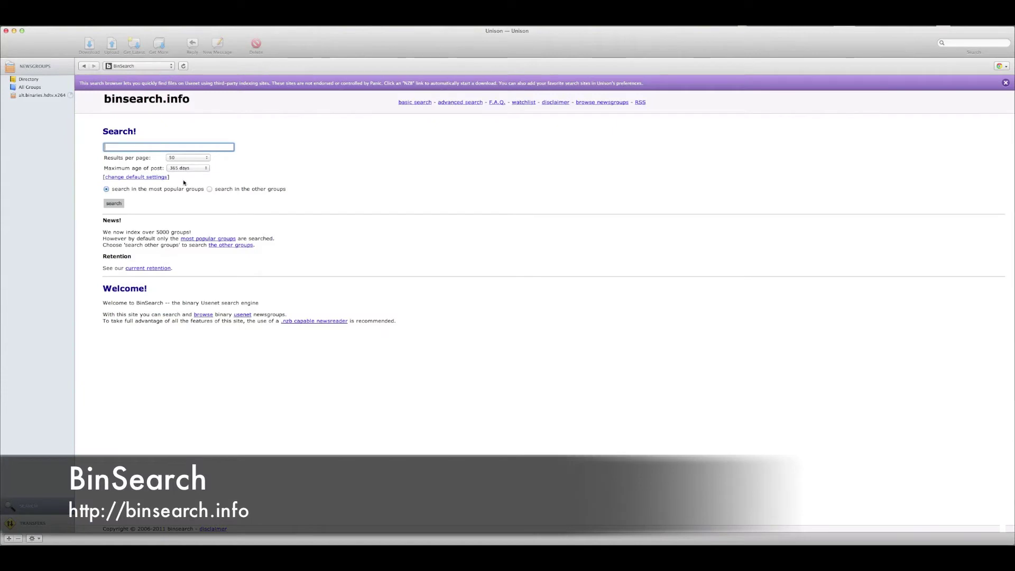
{"action": "key", "text": "super+v"}
{"action": "left_click", "coordinate": [114, 204]}
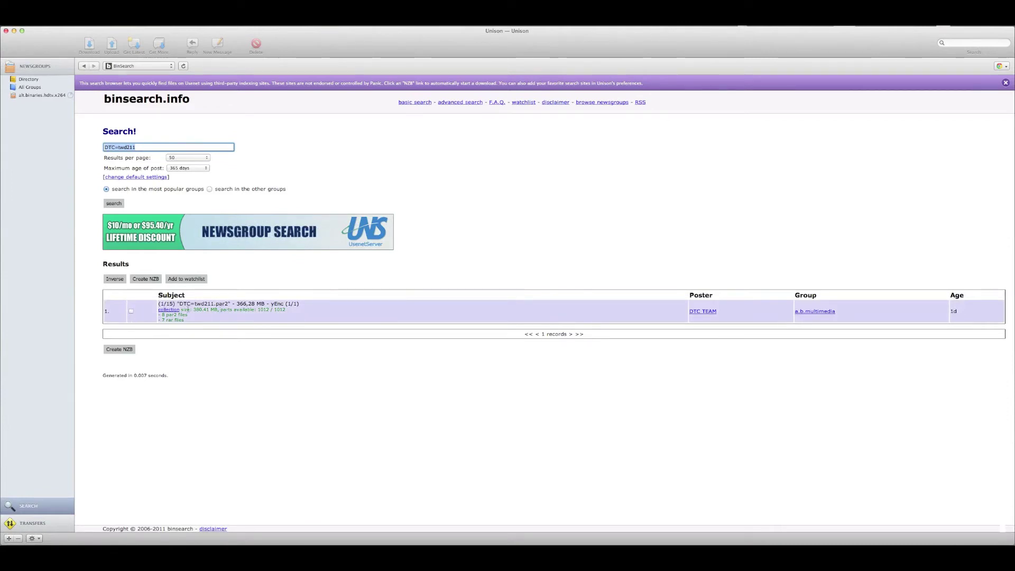
Create an NZB from the DTC=twd211 search result to start its download, and show the transfers
{"action": "left_click", "coordinate": [131, 312]}
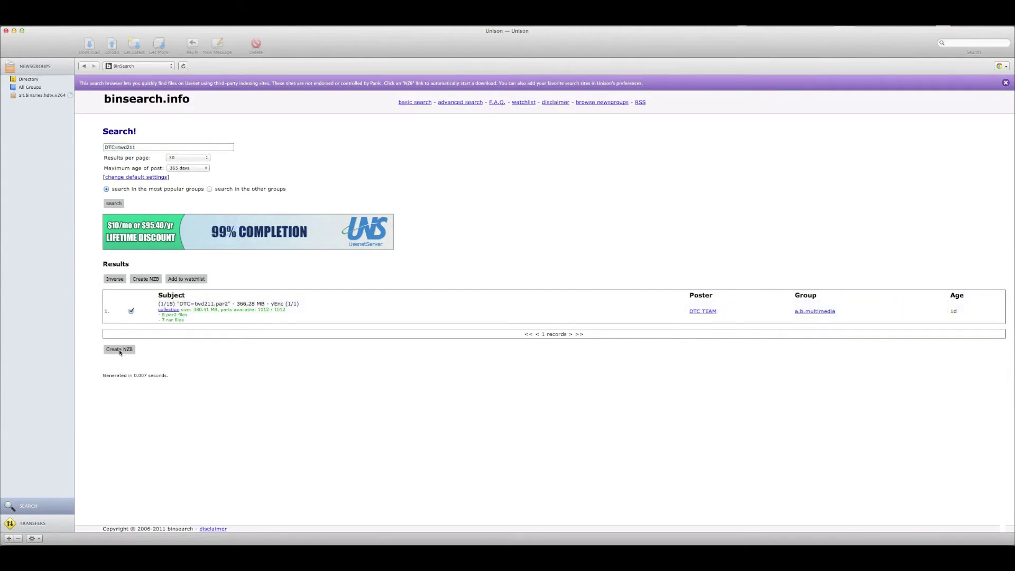
{"action": "left_click", "coordinate": [120, 350]}
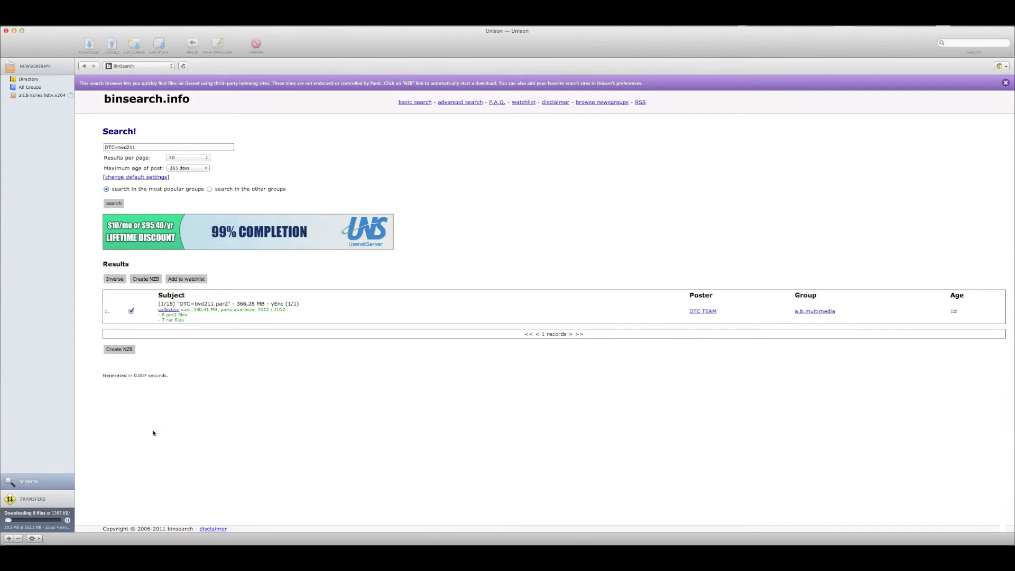
{"action": "left_click", "coordinate": [61, 500]}
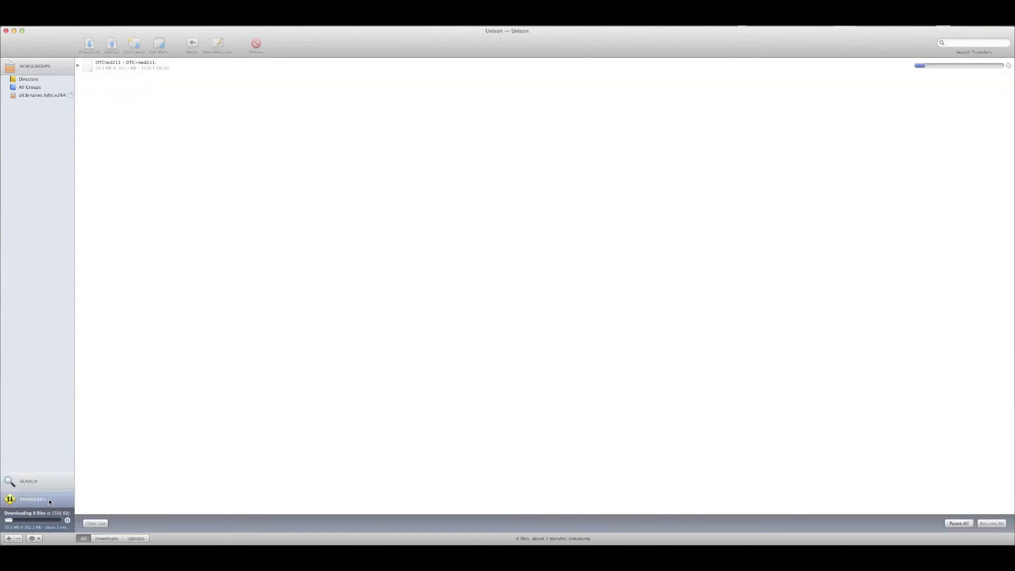
View the transfer list filtered by downloads and by uploads, and return it to all transfers
{"action": "left_click", "coordinate": [125, 65]}
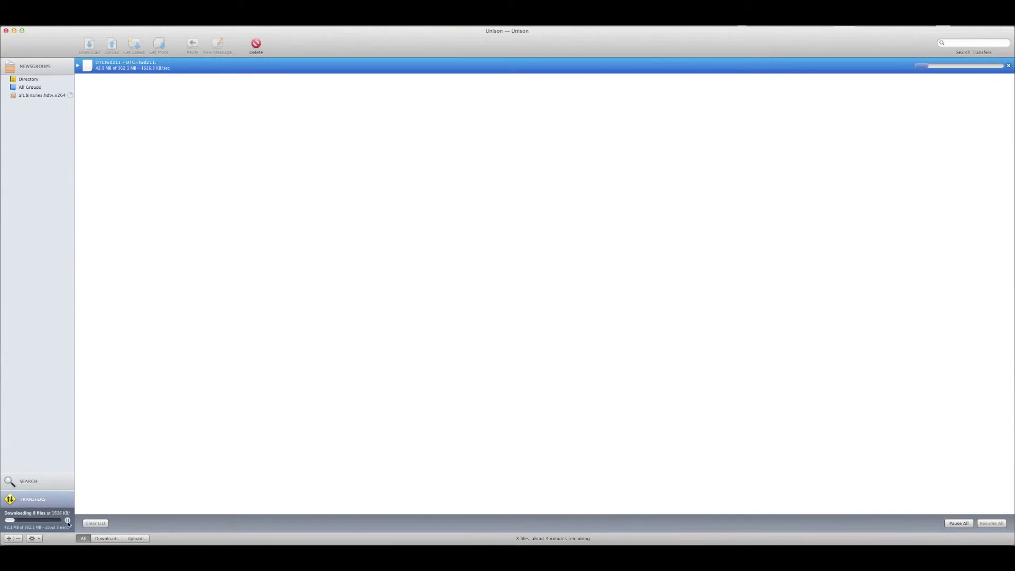
{"action": "left_click", "coordinate": [108, 538]}
{"action": "left_click", "coordinate": [132, 537]}
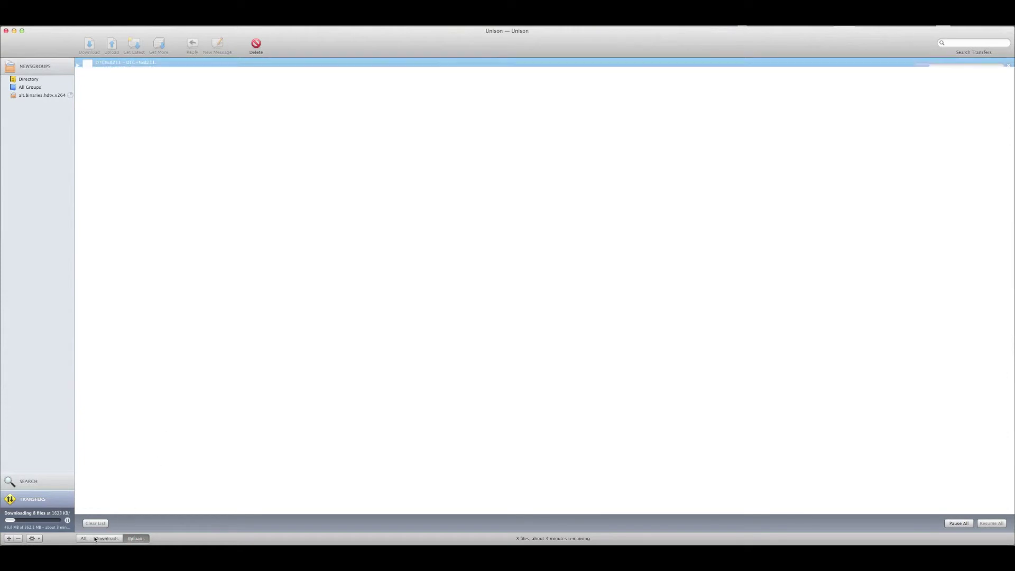
{"action": "left_click", "coordinate": [103, 538]}
{"action": "left_click", "coordinate": [82, 538]}
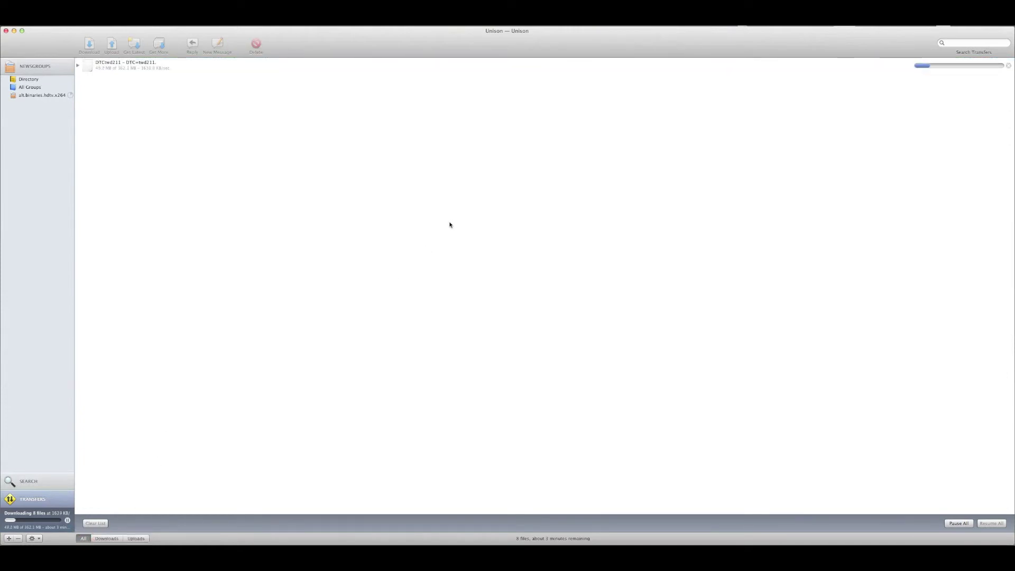
Expand the DTC=twd211 transfer to inspect the progress of its individual files, and collapse it again
{"action": "left_click", "coordinate": [135, 67]}
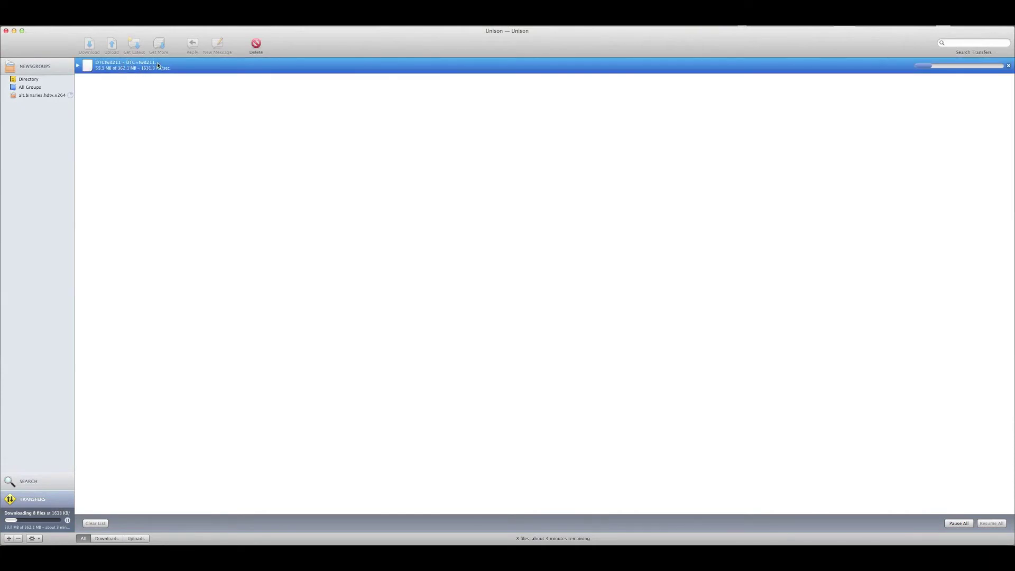
{"action": "left_click", "coordinate": [78, 66]}
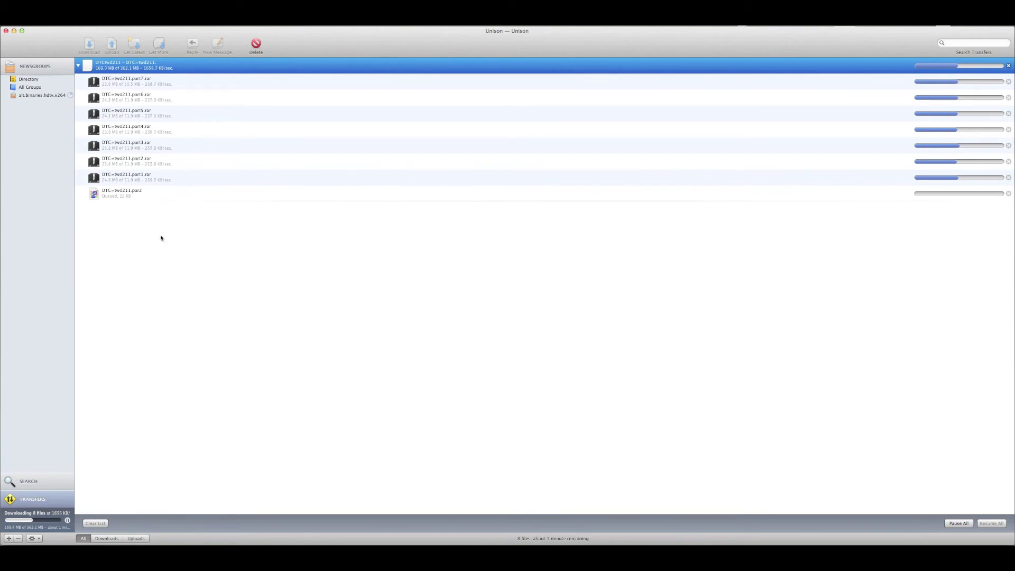
{"action": "left_click", "coordinate": [79, 66]}
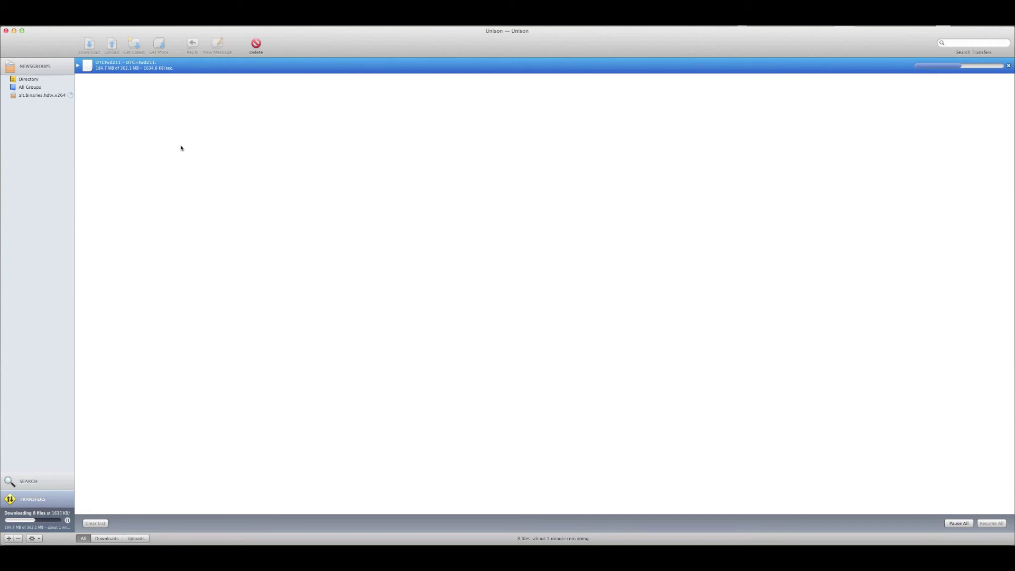
{"action": "left_click", "coordinate": [78, 66]}
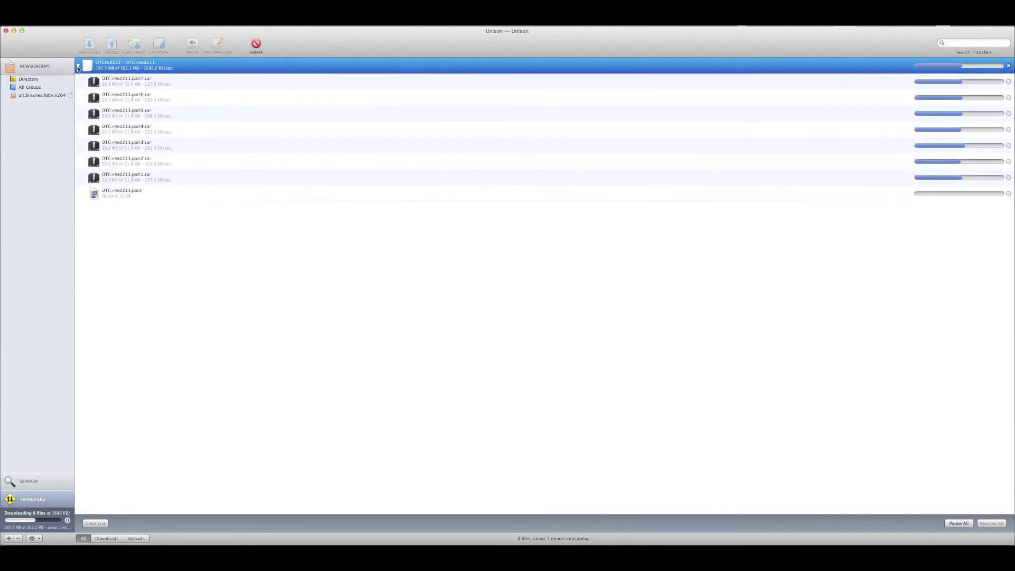
{"action": "left_click", "coordinate": [78, 67]}
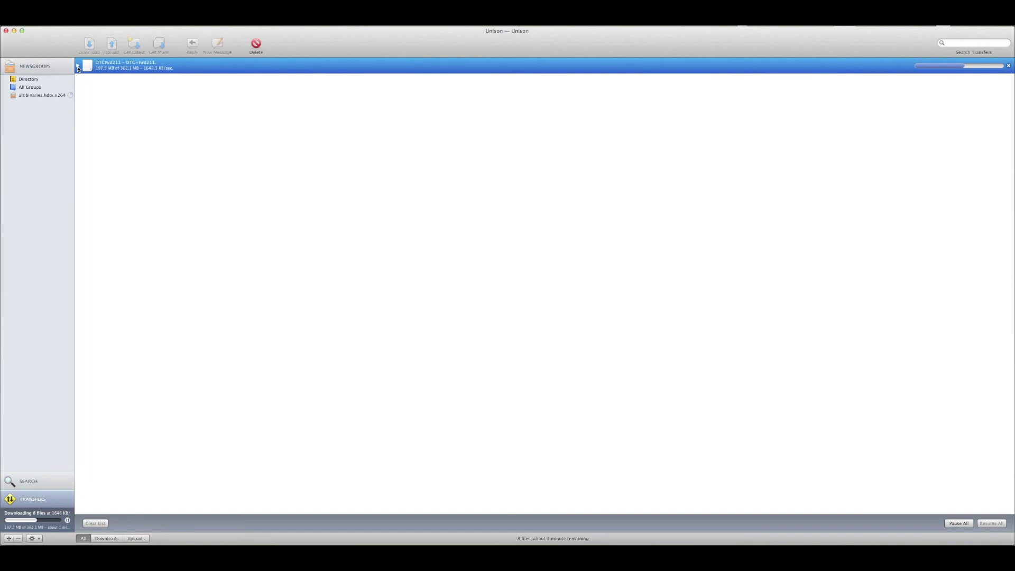
{"action": "left_click", "coordinate": [21, 481]}
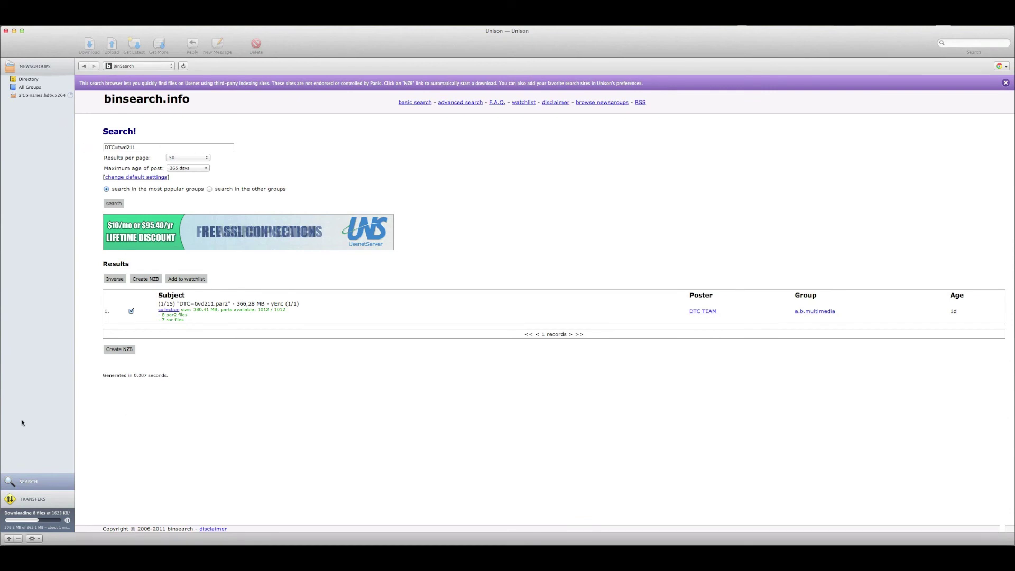
{"action": "left_click", "coordinate": [36, 497]}
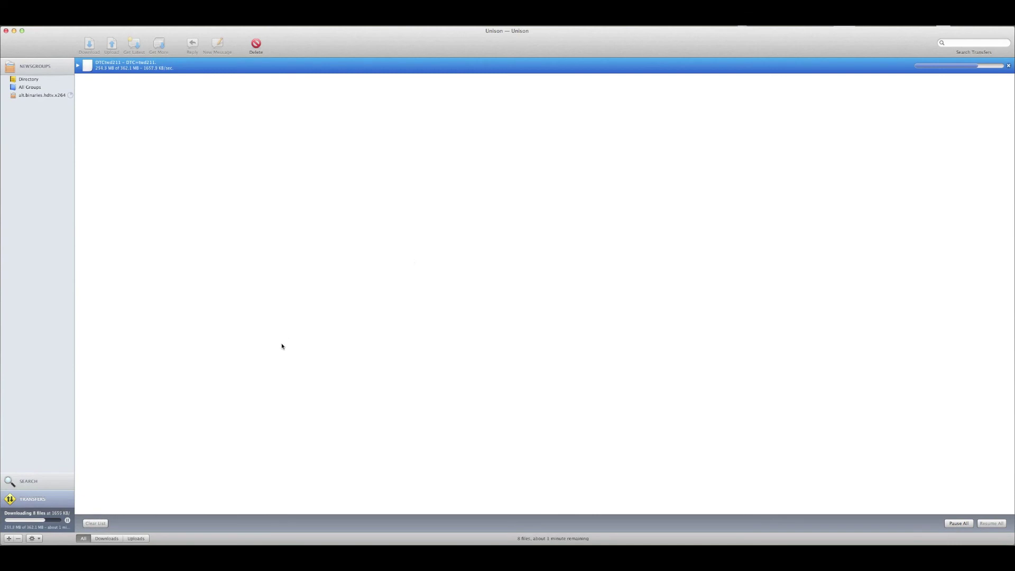
{"action": "left_click", "coordinate": [37, 539]}
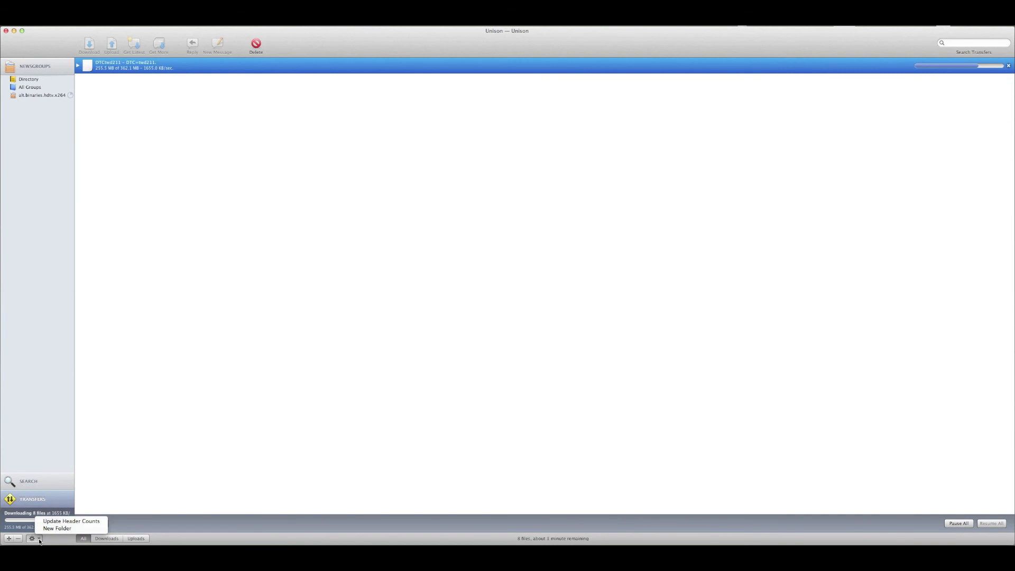
{"action": "left_click", "coordinate": [40, 540]}
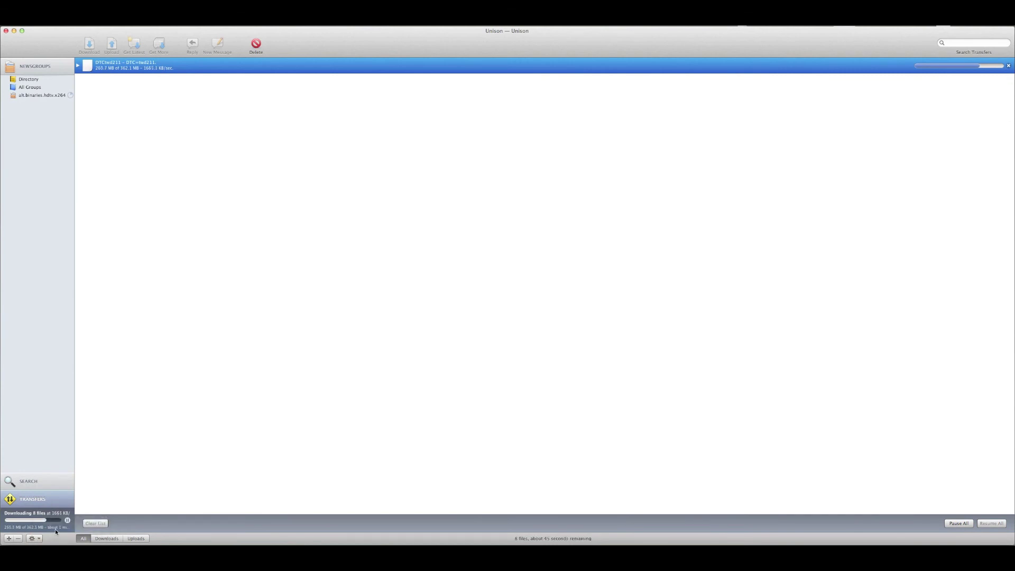